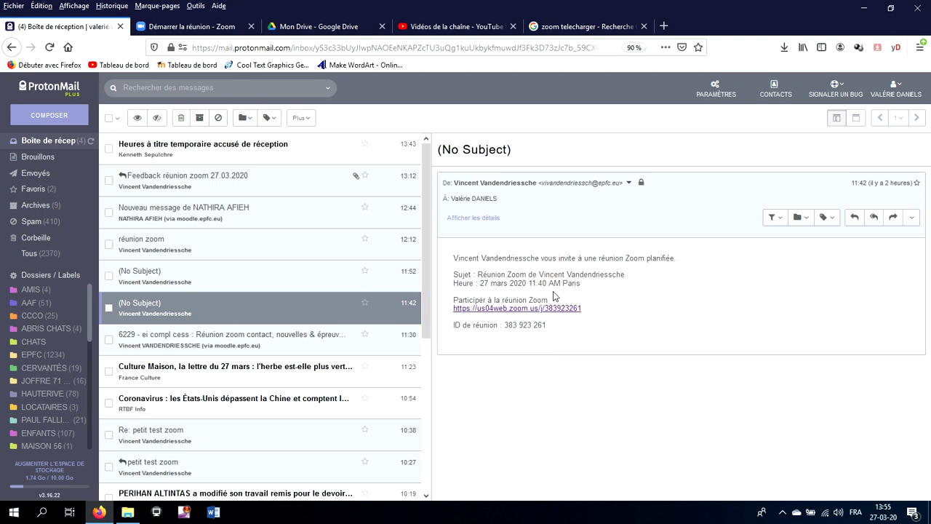
Open the Zoom meeting link from the 11:42 invitation e-mail.
click(542, 293)
click(534, 305)
click(536, 311)
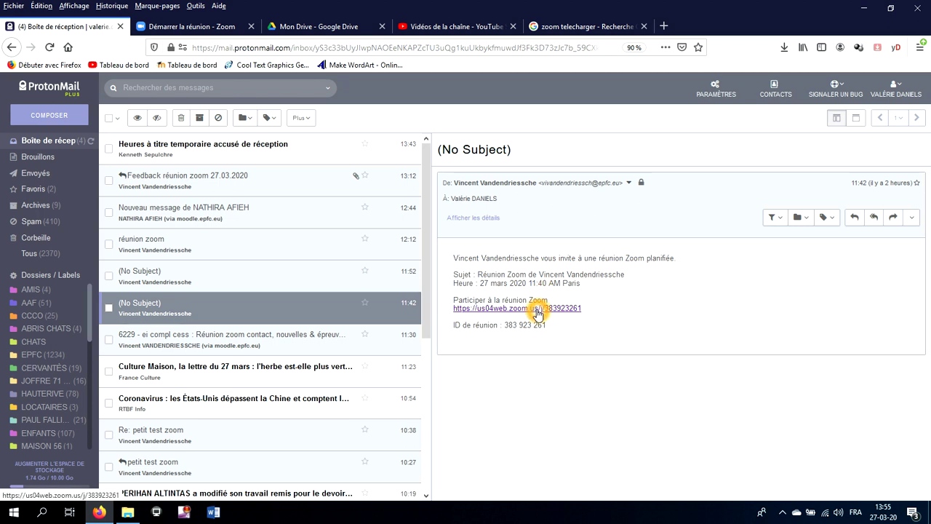
click(538, 311)
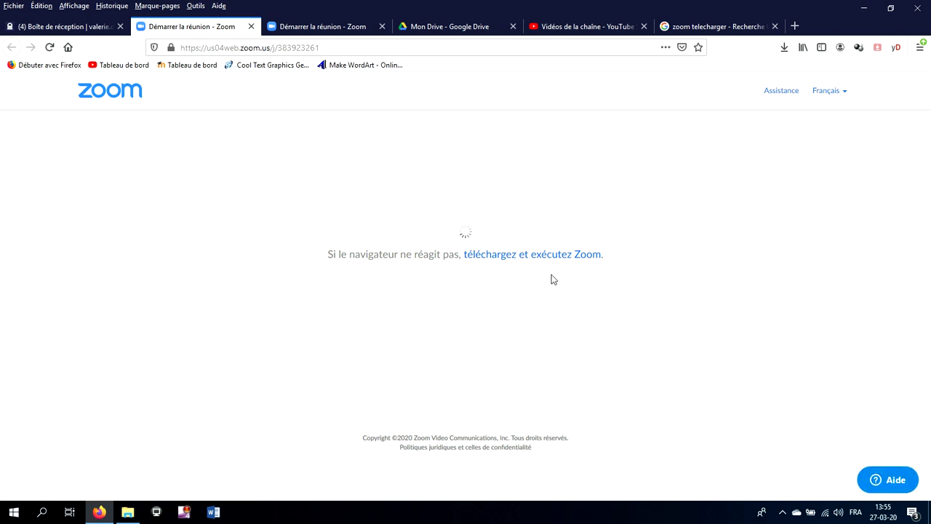
Download the Zoom launcher from the meeting page and save the executable file.
click(507, 259)
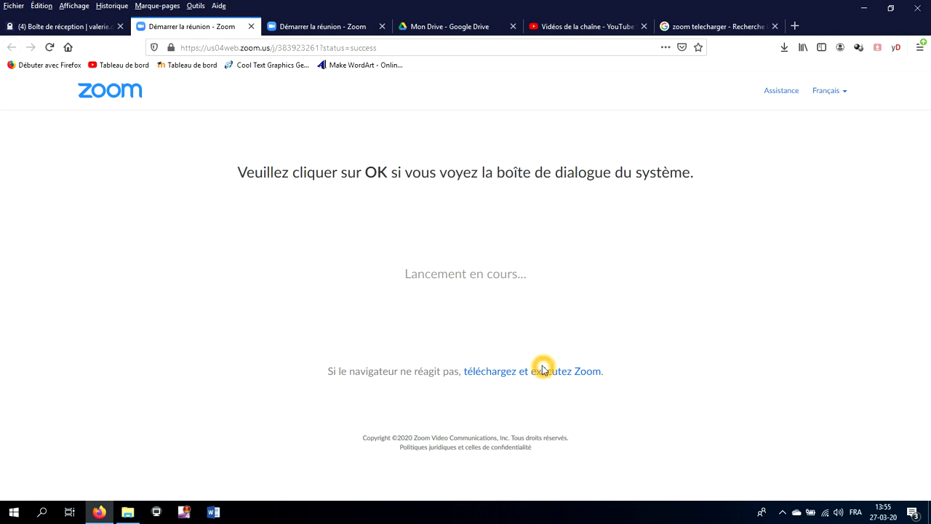
click(779, 55)
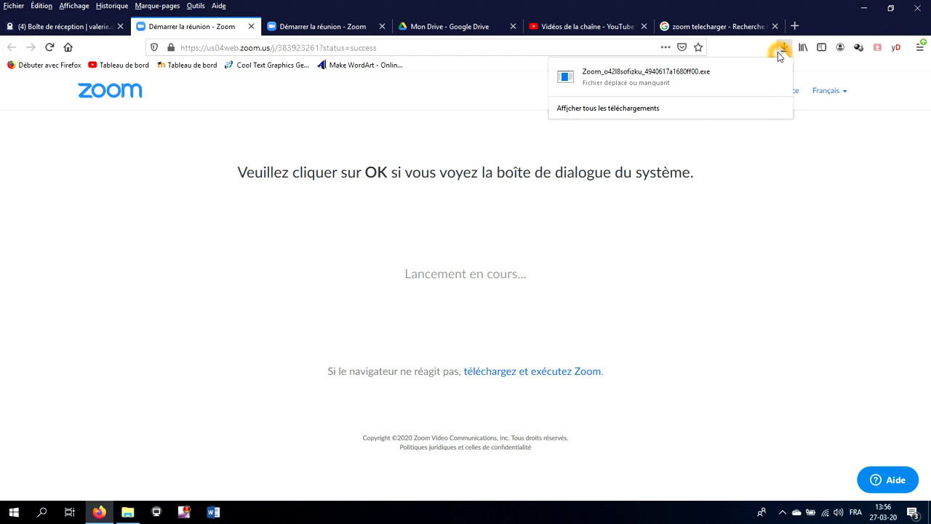
click(707, 74)
click(512, 374)
click(512, 374)
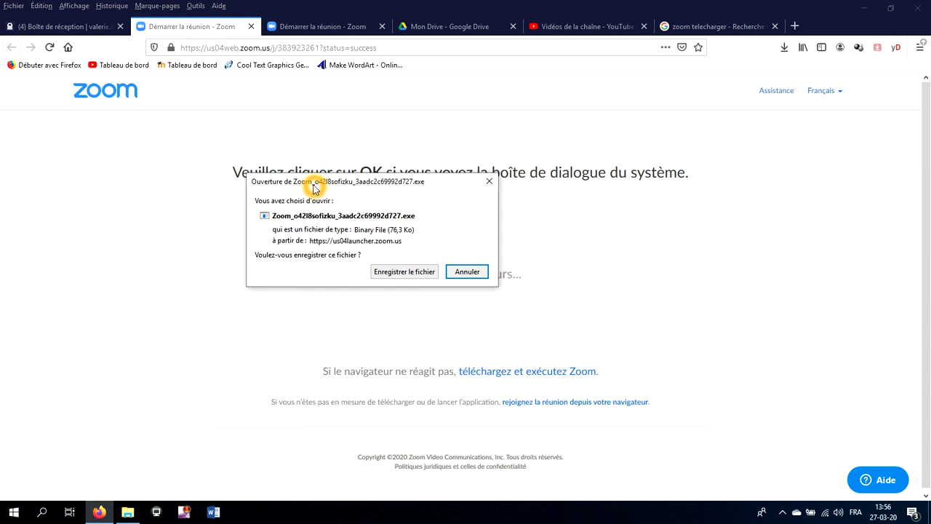
click(405, 272)
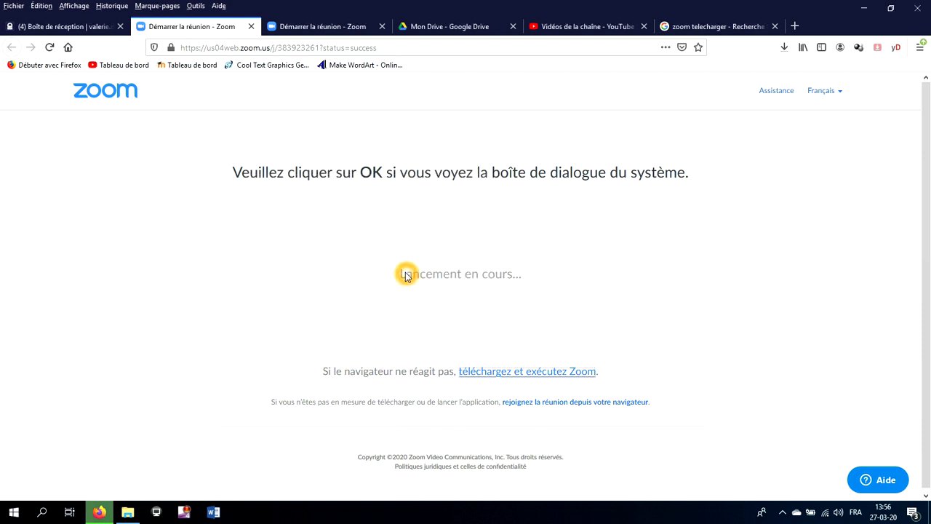
Run the newly downloaded Zoom installer from the browser's download list.
click(783, 53)
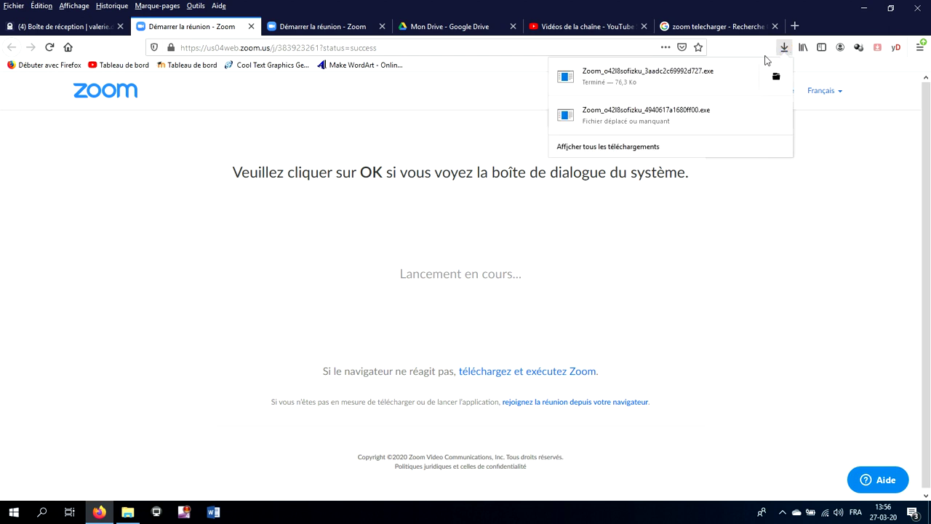
click(683, 72)
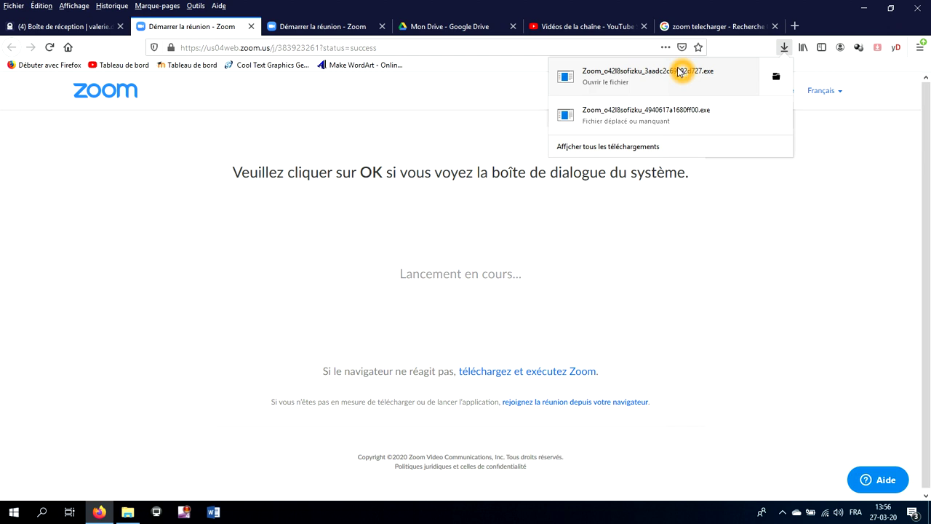
click(610, 80)
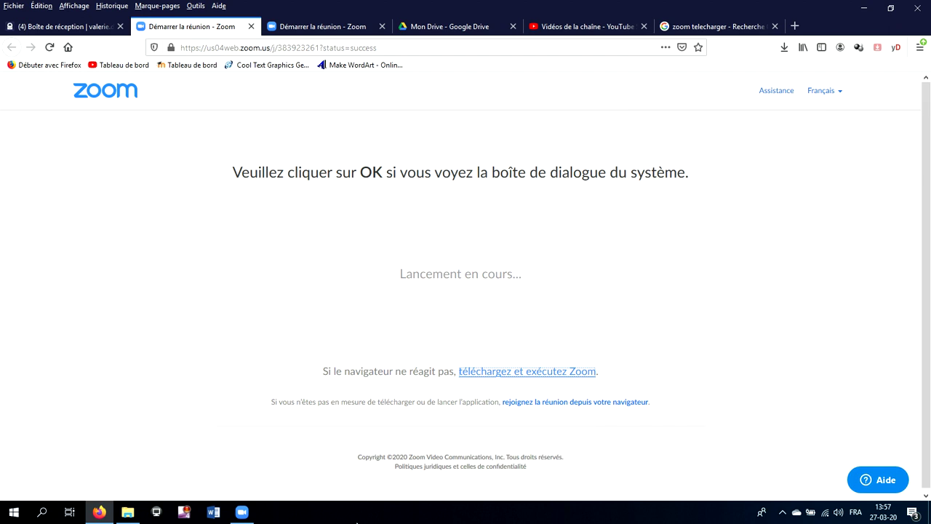
Bring the Zoom installation window to the front, let the installation finish, and quit the meeting dialog.
click(246, 518)
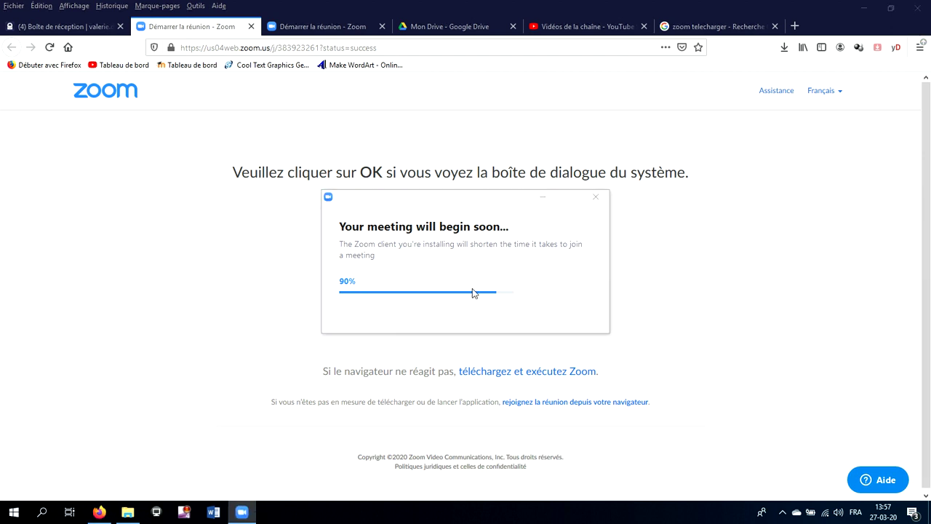
click(428, 272)
click(245, 511)
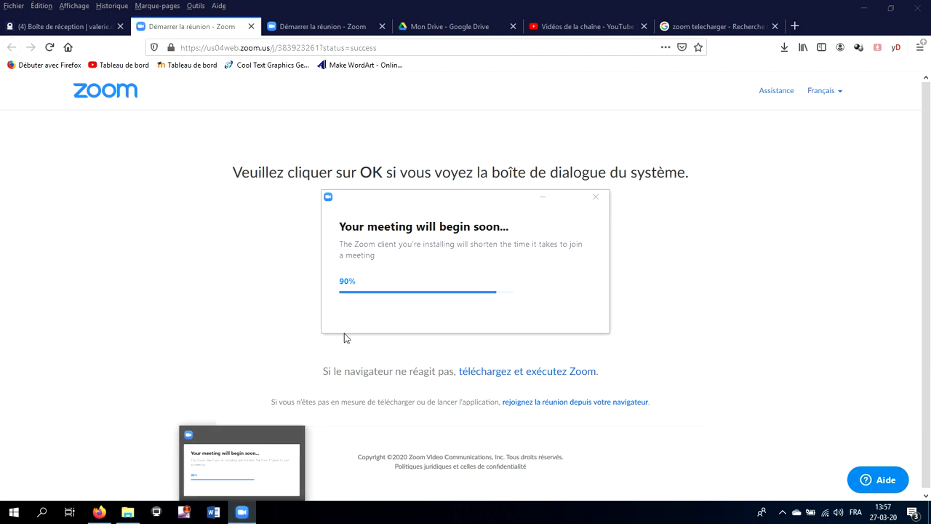
click(360, 314)
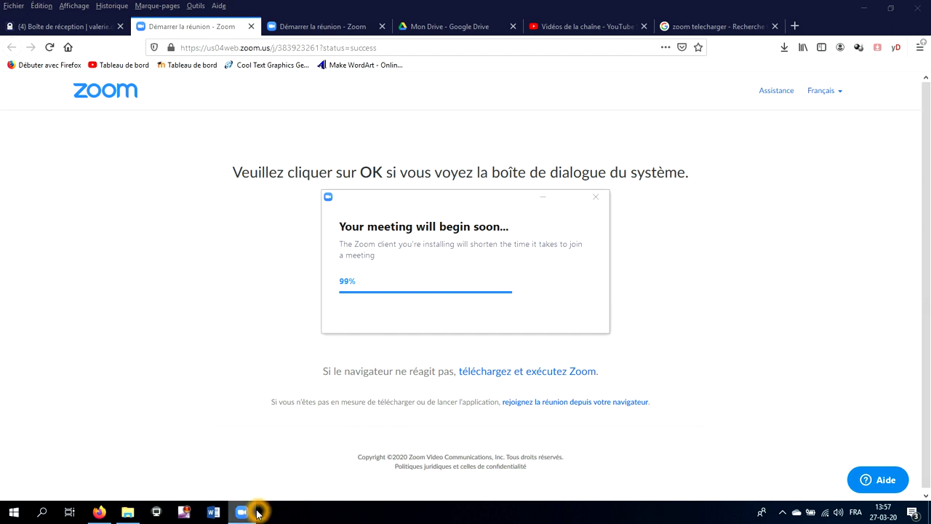
mouse_move(248, 512)
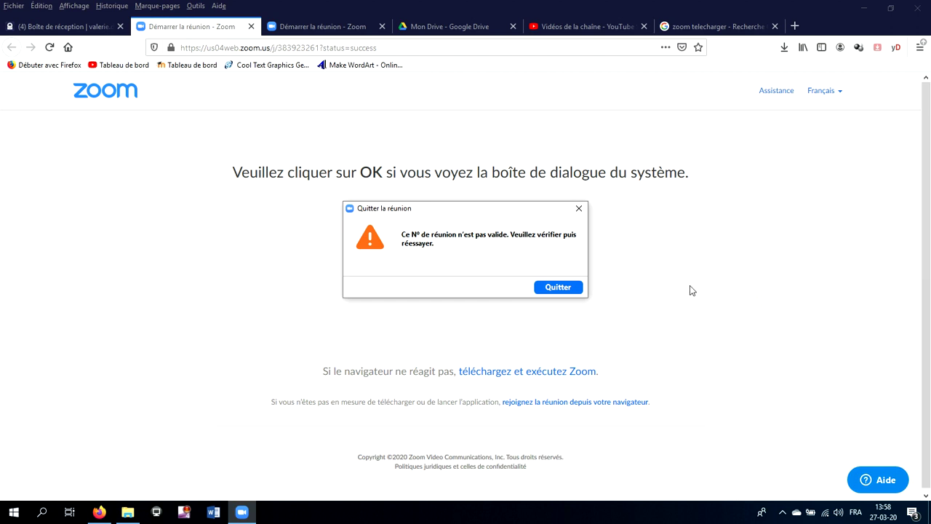
click(556, 287)
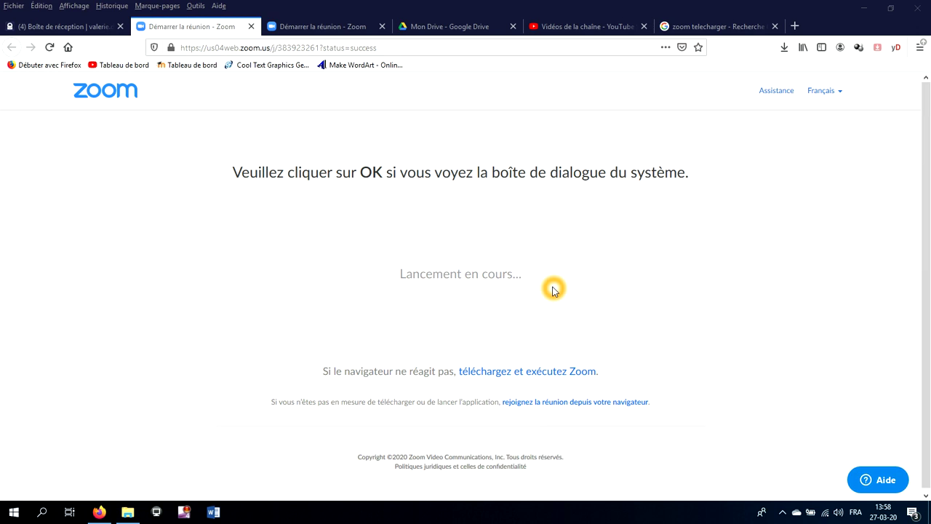
Pin the recently added Start Zoom program to the Windows taskbar.
click(15, 511)
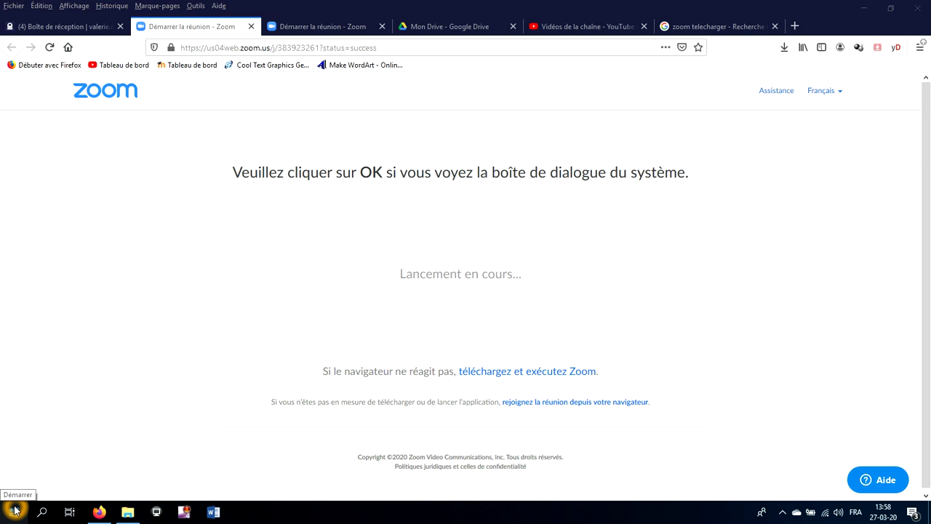
click(14, 512)
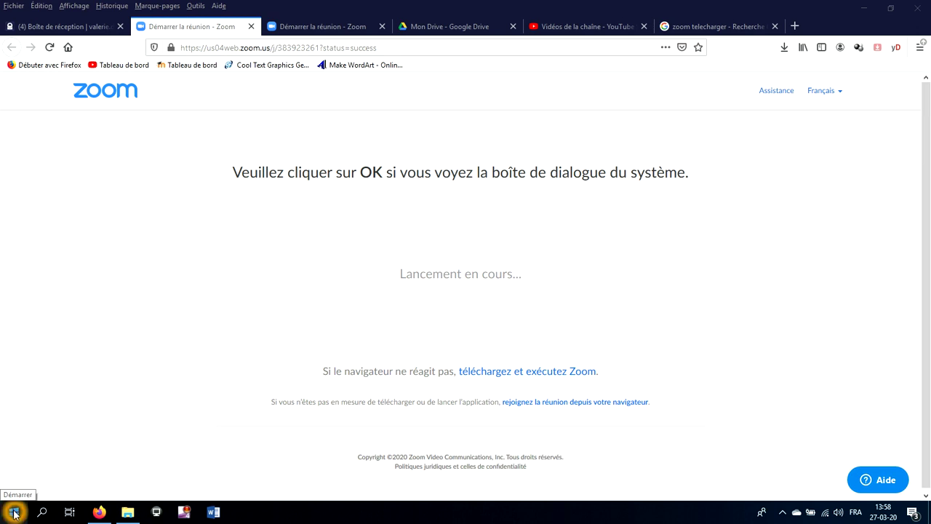
click(15, 512)
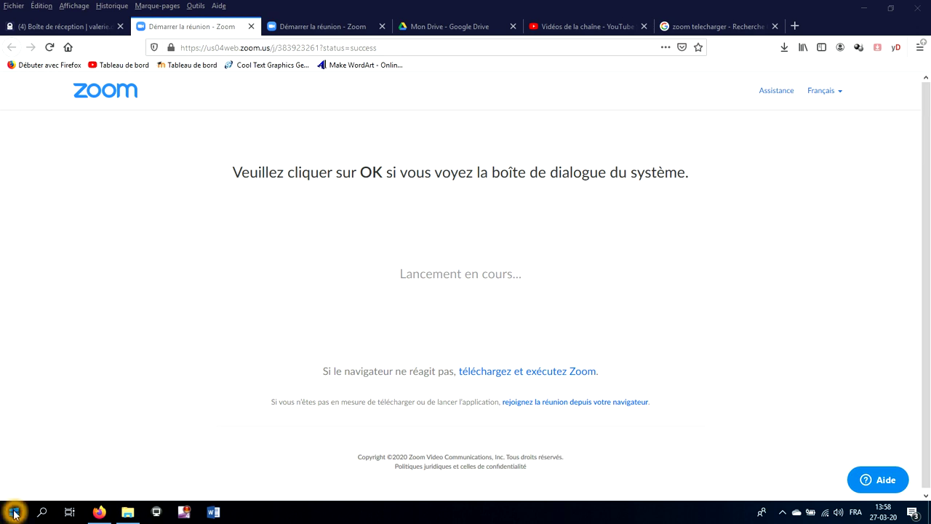
click(15, 513)
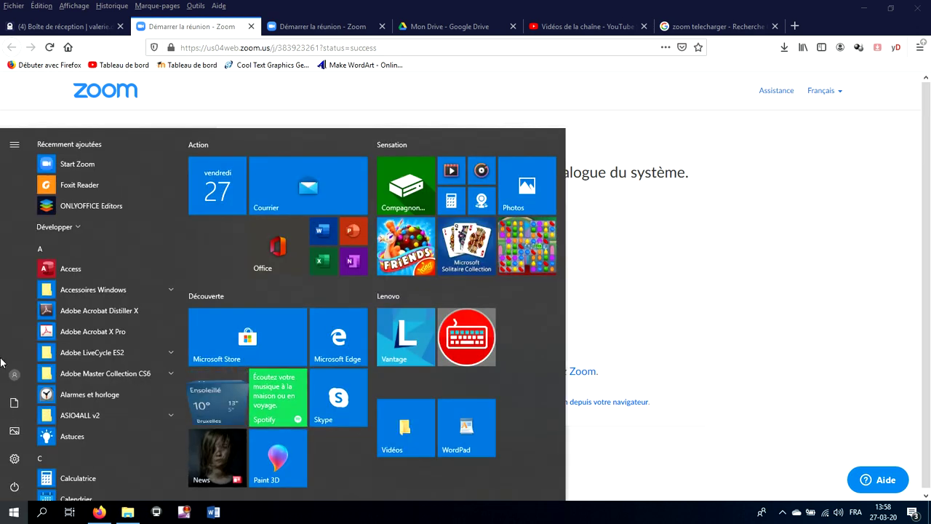
right_click(76, 164)
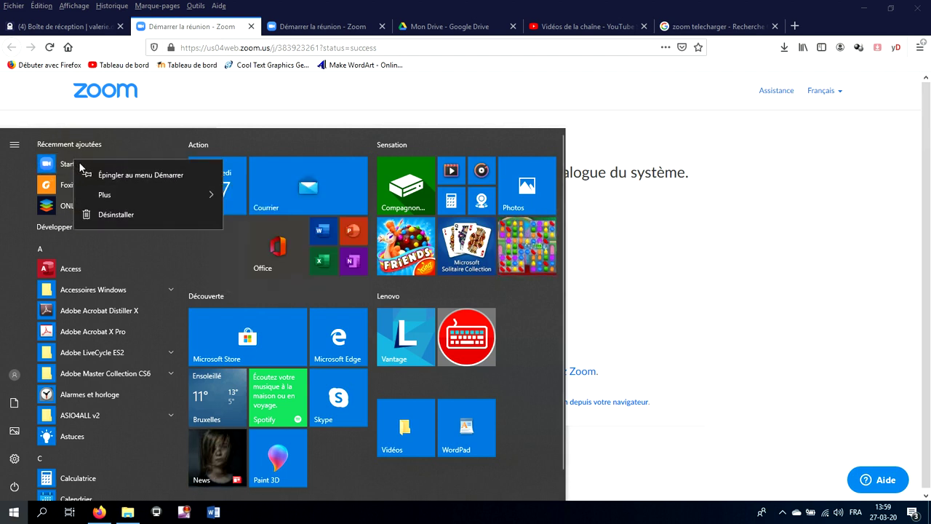
mouse_move(110, 198)
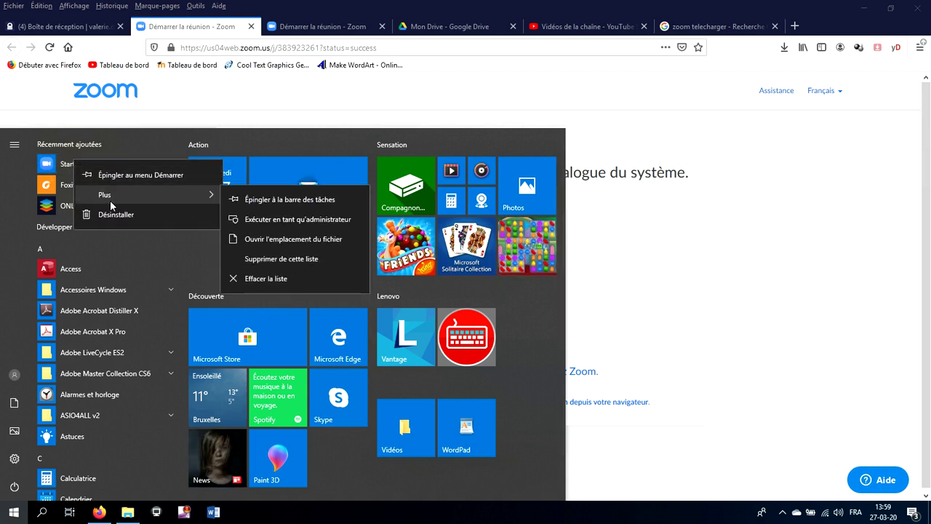
click(260, 200)
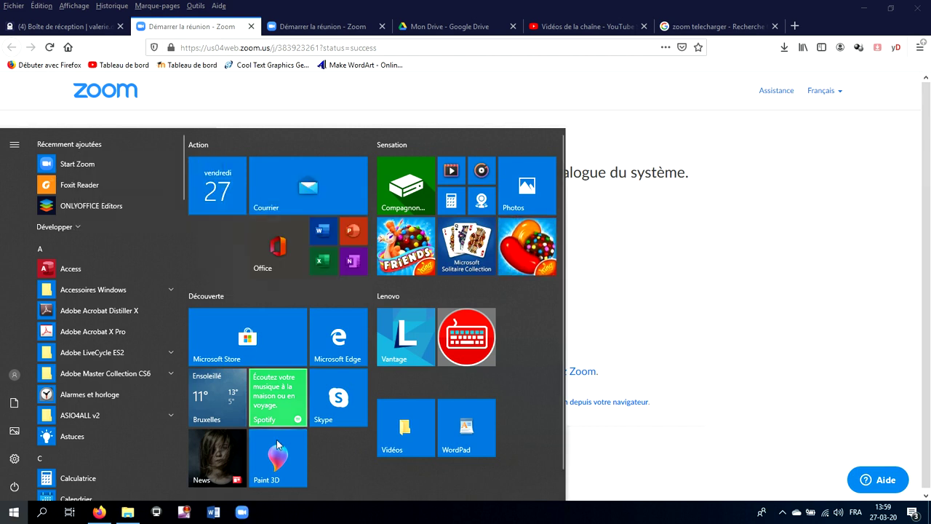
Launch the Zoom client from its pinned taskbar shortcut.
click(244, 514)
click(245, 513)
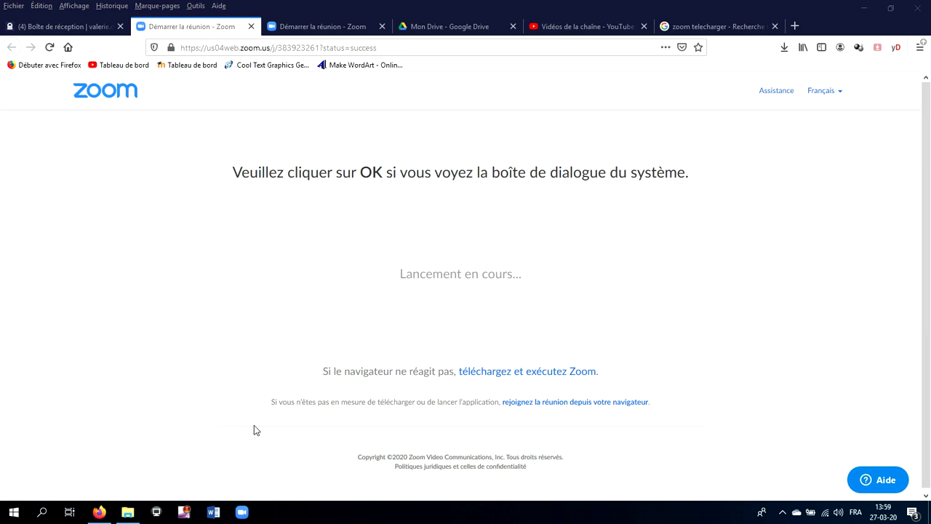
click(245, 518)
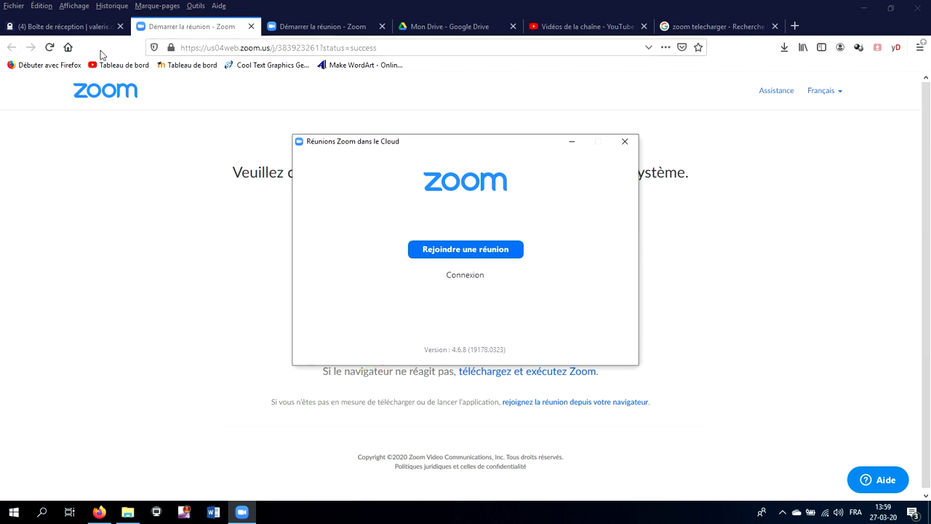
Return to the mailbox and copy the meeting ID from the 12:12 "réunion zoom" invitation.
click(86, 29)
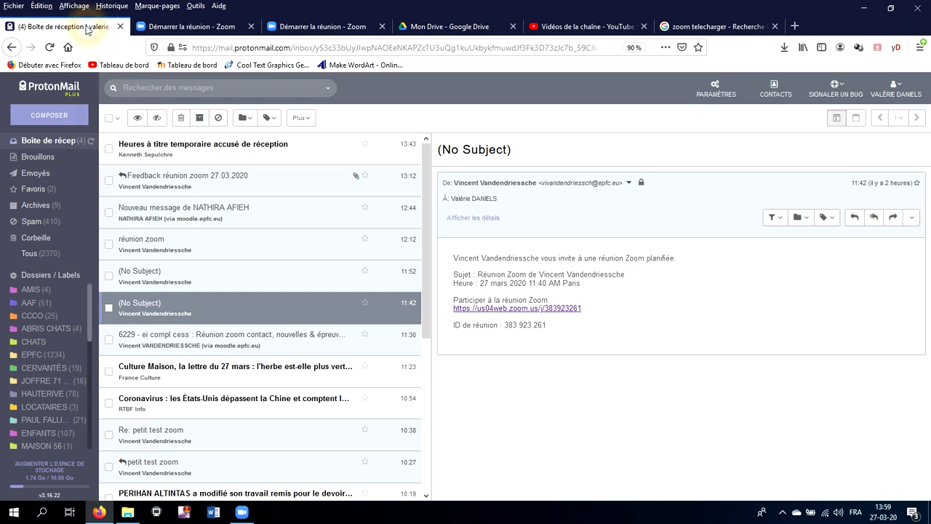
click(153, 179)
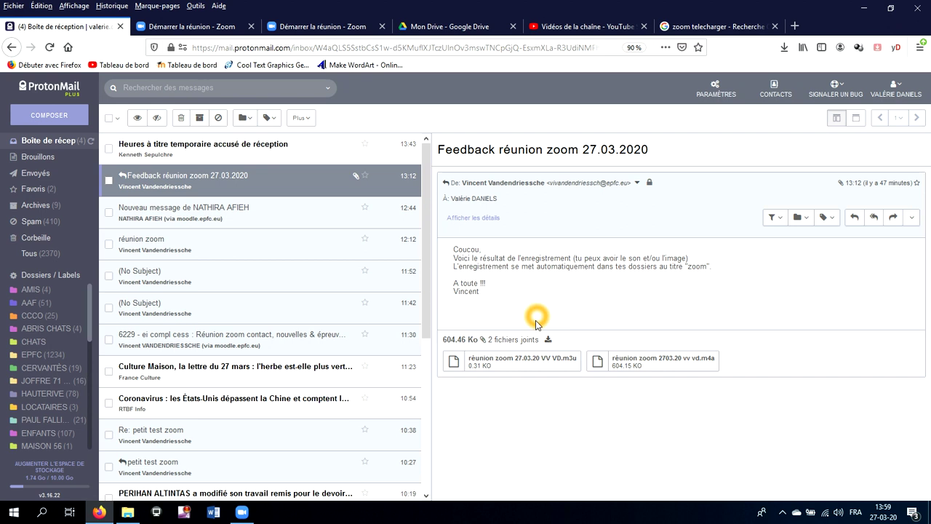
click(72, 143)
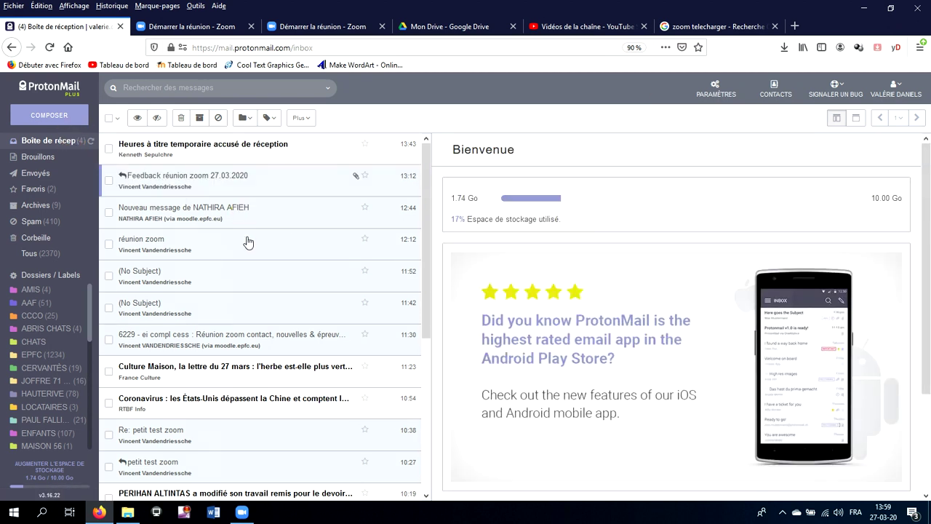
click(176, 243)
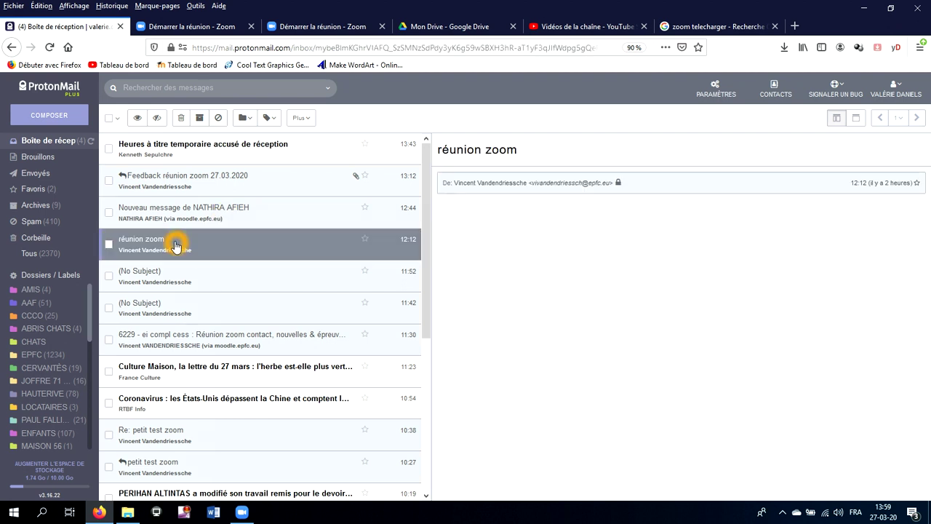
click(505, 326)
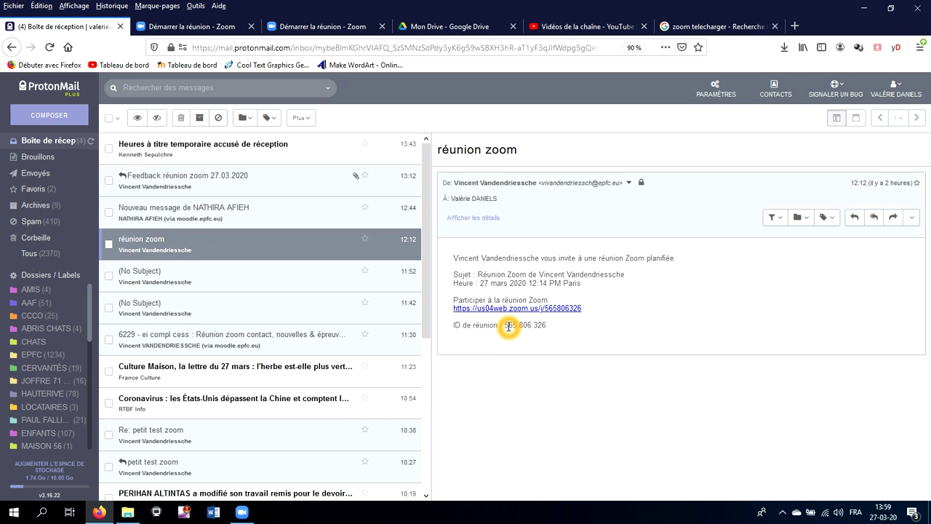
drag(505, 325, 547, 329)
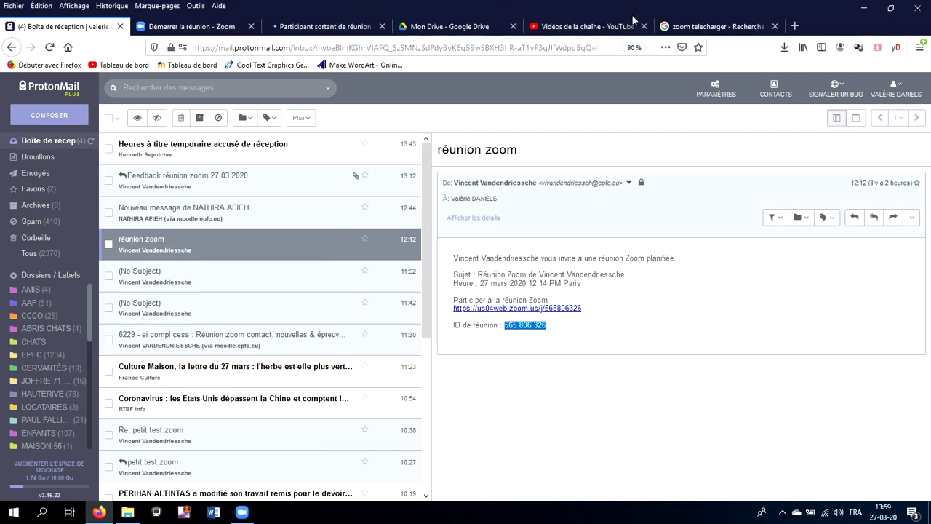
Switch to the Zoom client, start joining a meeting, and enter the copied meeting ID.
click(248, 512)
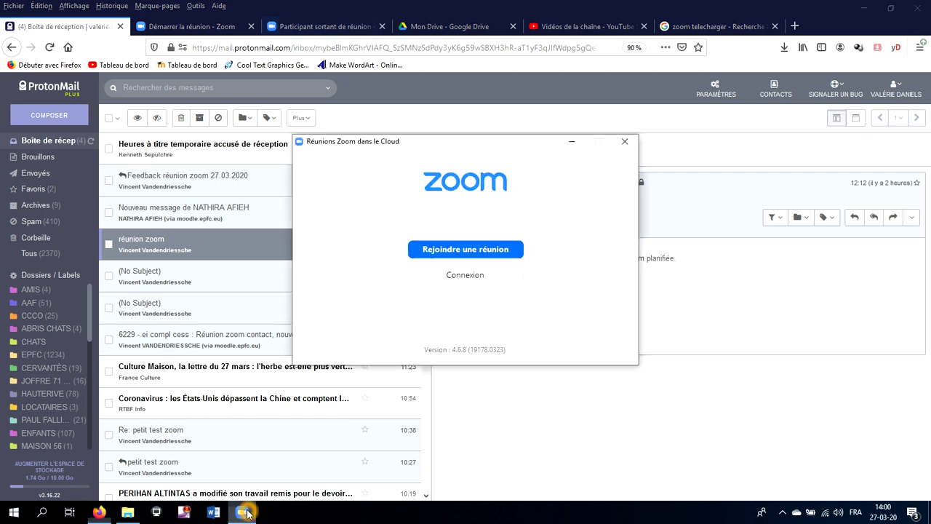
click(469, 254)
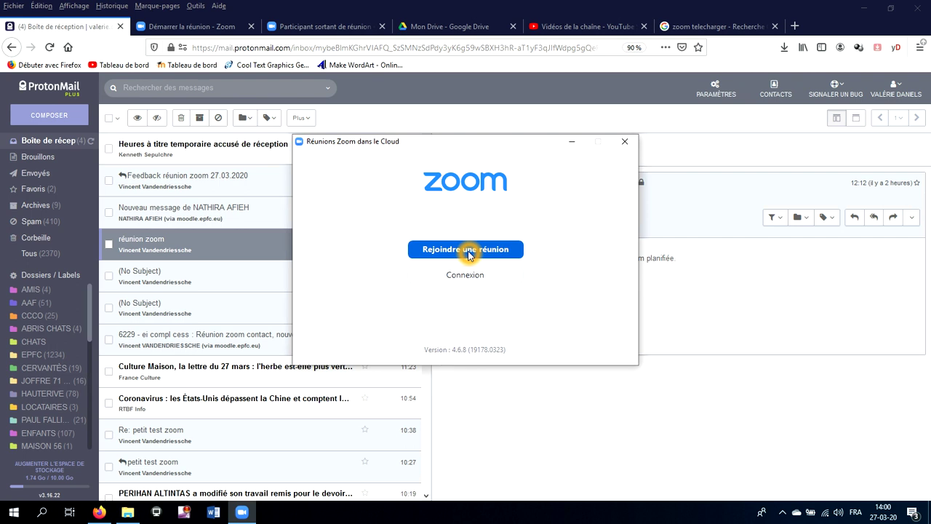
click(469, 253)
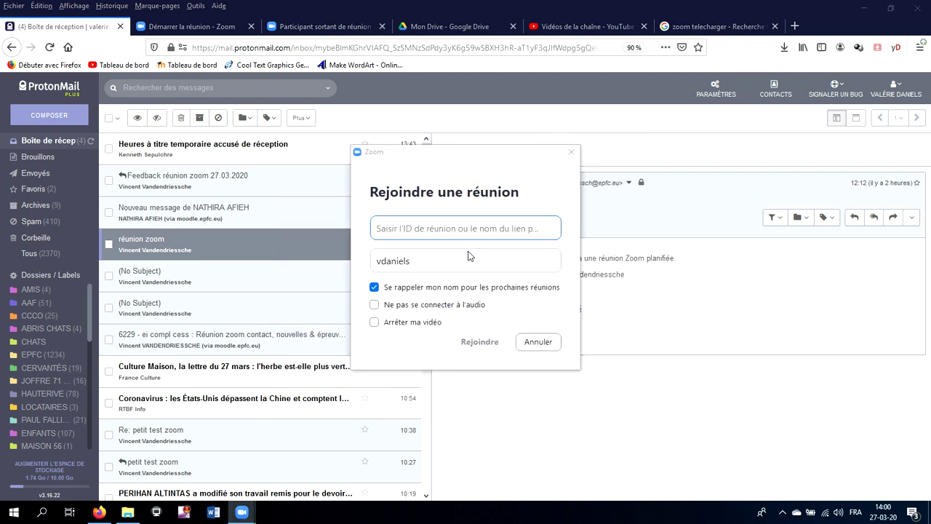
click(440, 215)
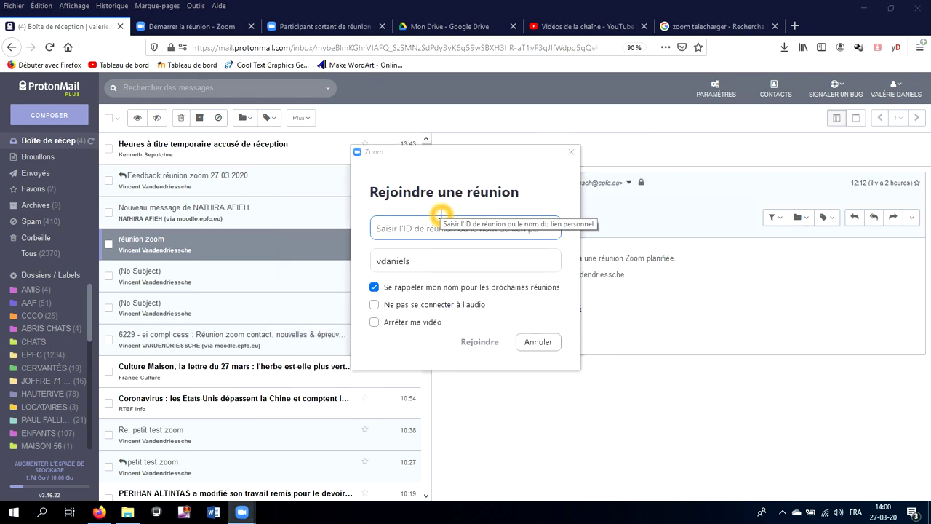
text(565-806-326)
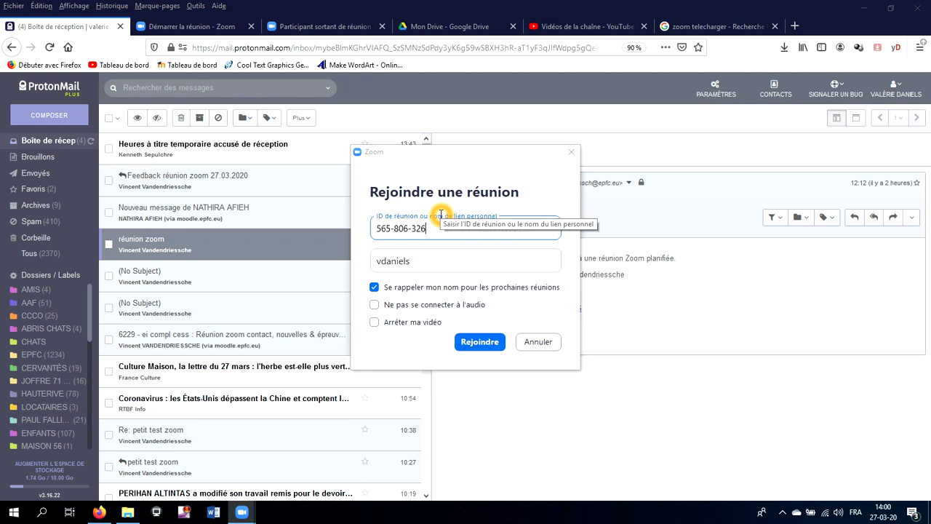